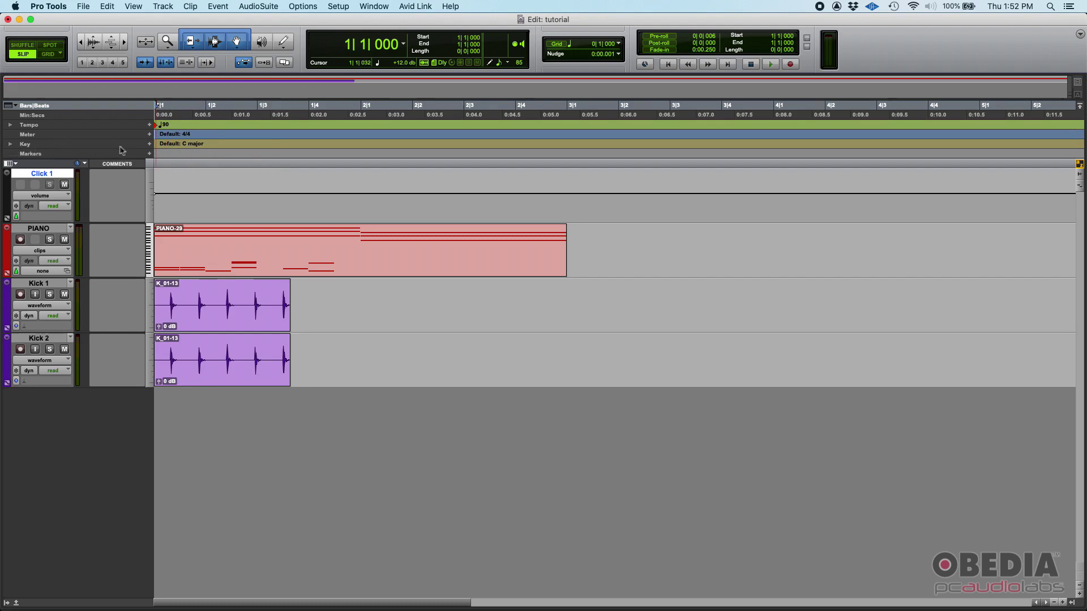
Hide the Key ruler from the rulers list, then show it again
{"action": "left_click", "coordinate": [11, 105]}
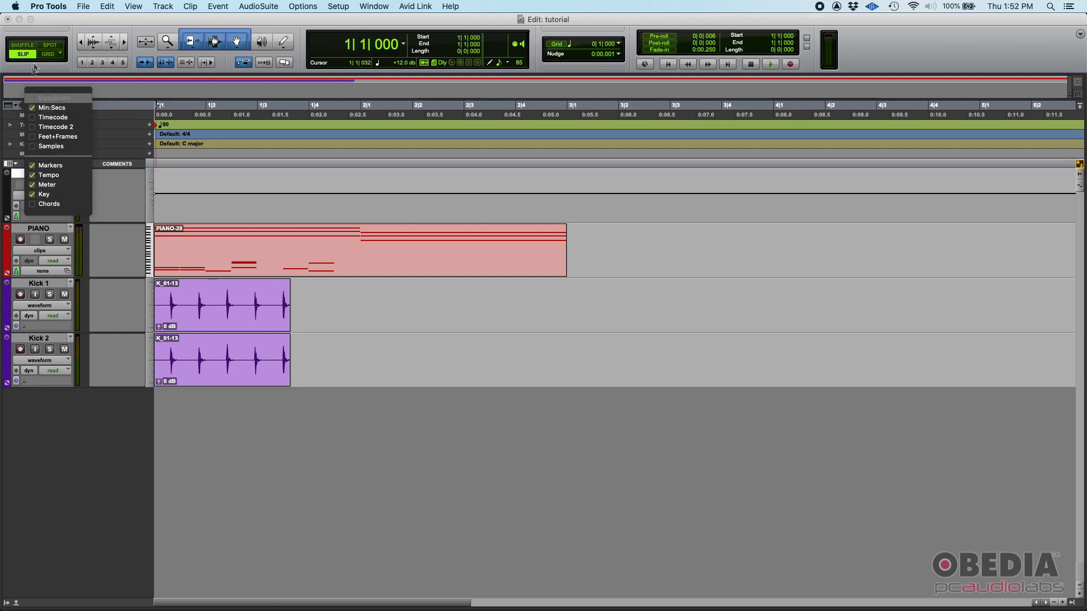
{"action": "left_click", "coordinate": [11, 105]}
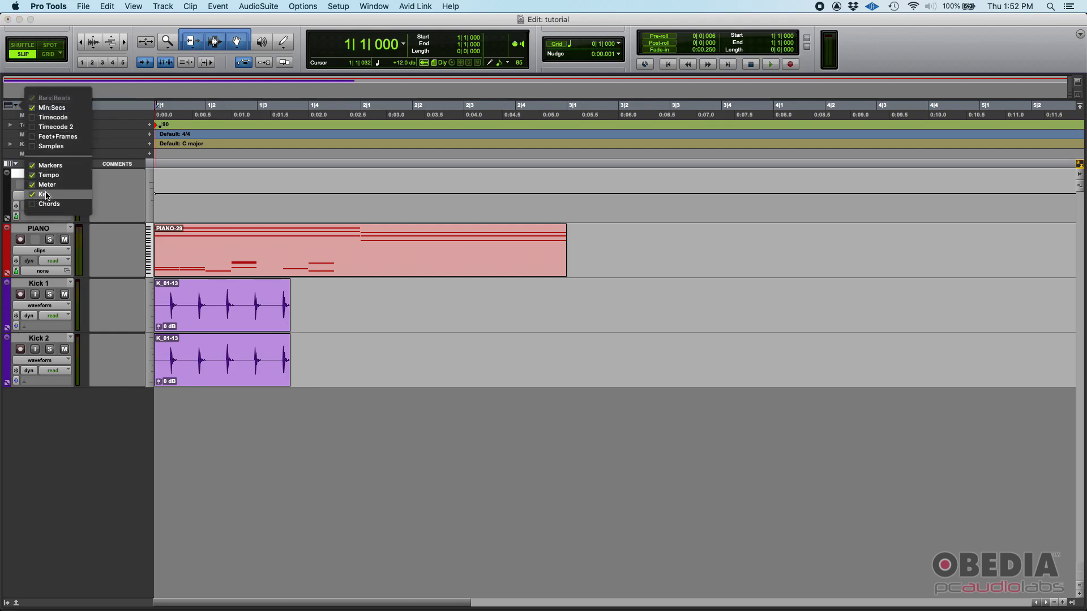
{"action": "left_click", "coordinate": [33, 196]}
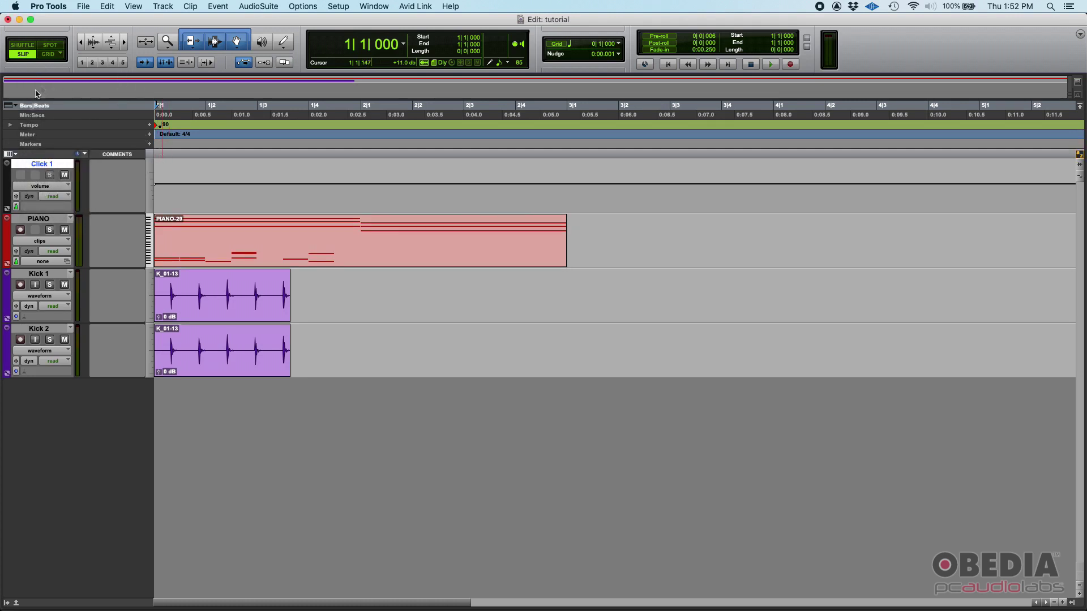
{"action": "left_click", "coordinate": [9, 106]}
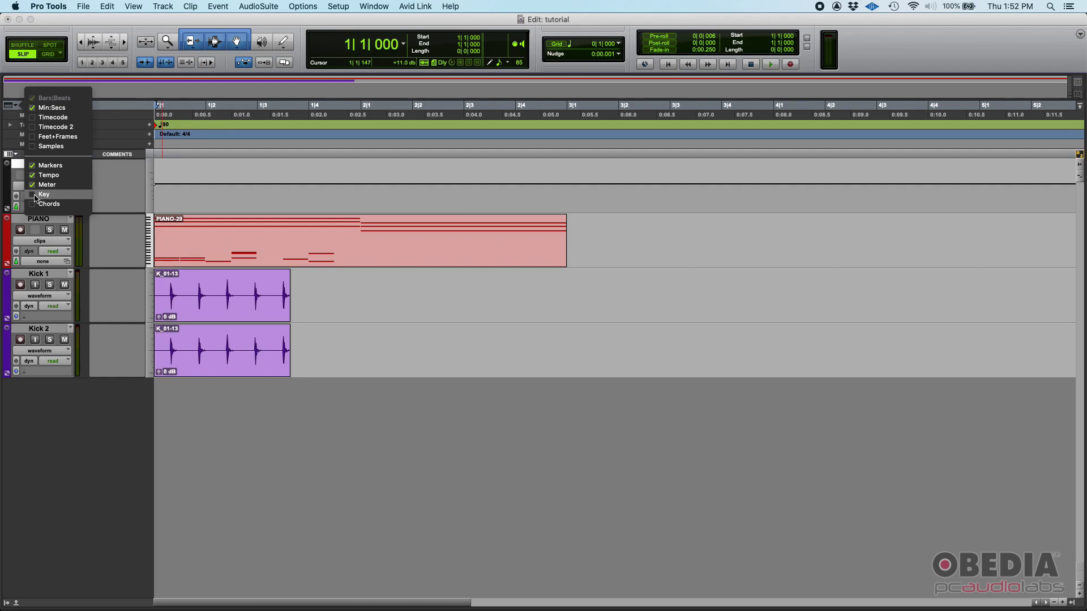
{"action": "left_click", "coordinate": [32, 196]}
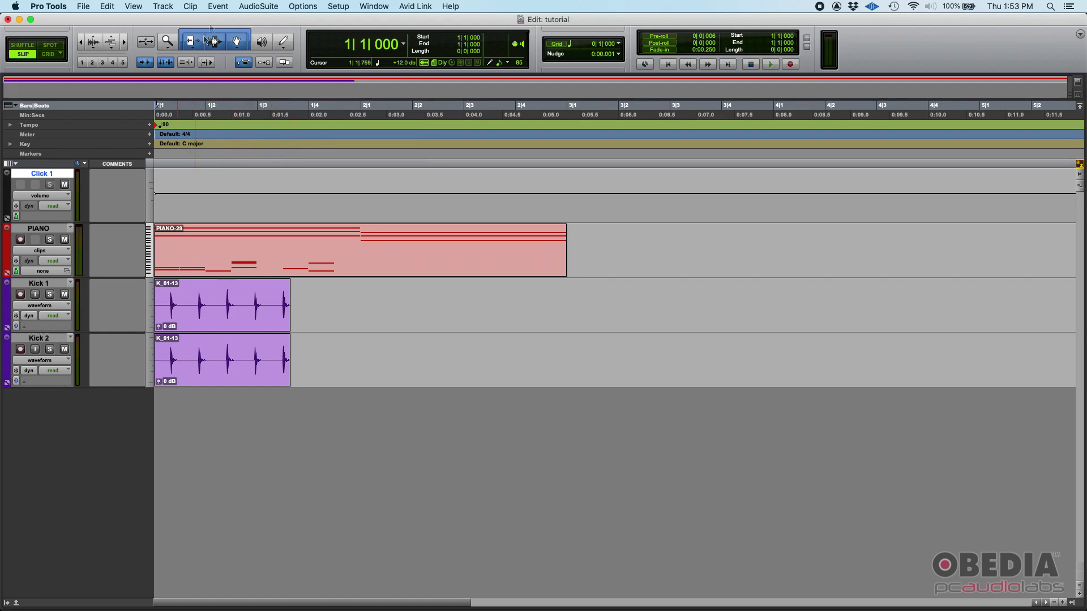
Switch to Grid edit mode with grid lines shown, and place the edit position at bar 4
{"action": "left_click", "coordinate": [222, 7]}
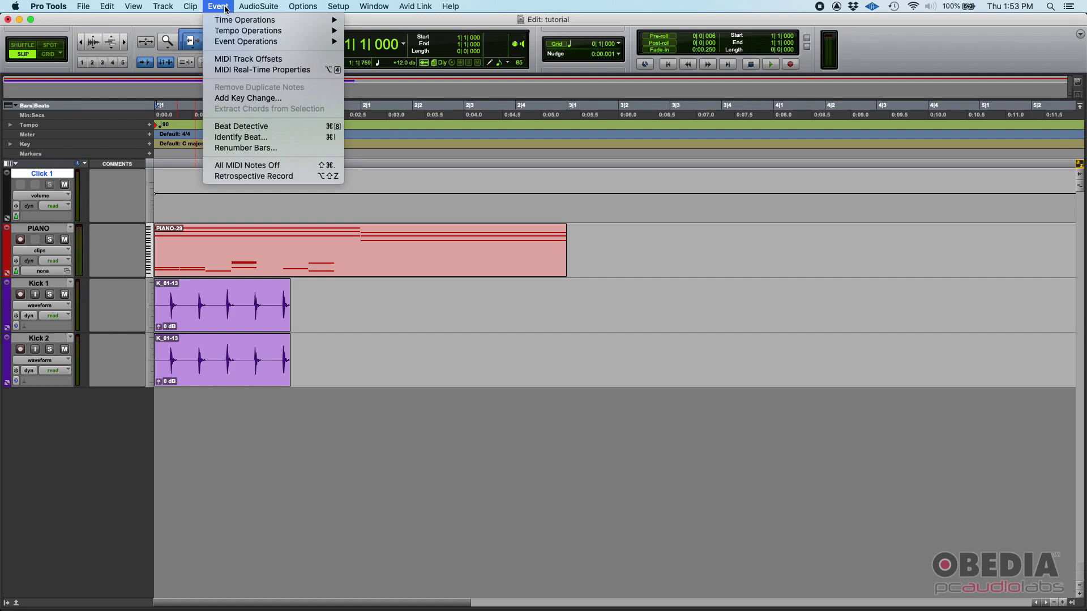
{"action": "left_click", "coordinate": [266, 246]}
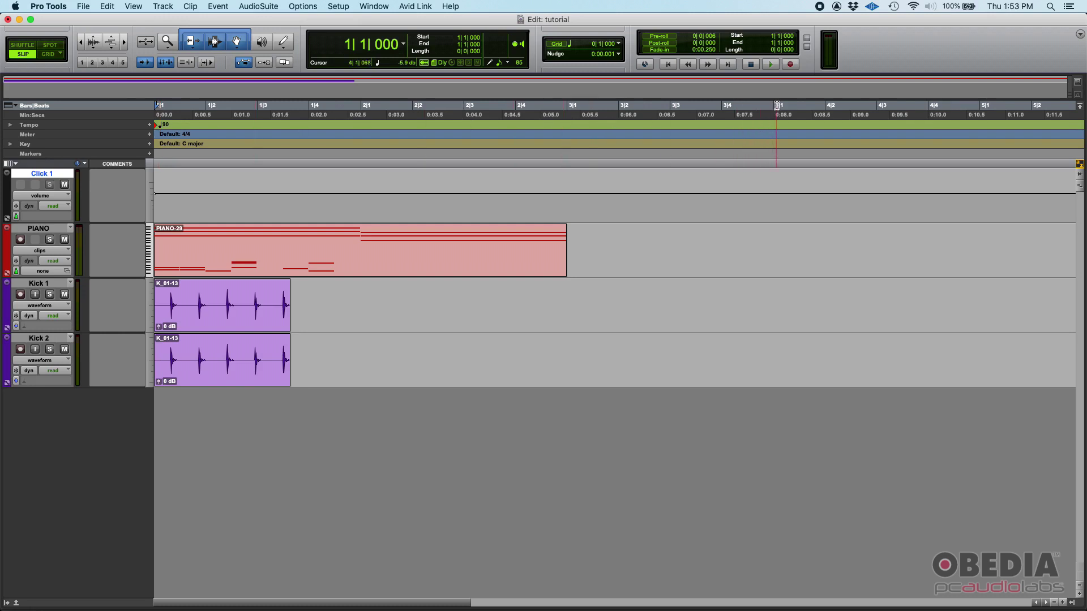
{"action": "left_click", "coordinate": [48, 56]}
{"action": "left_click", "coordinate": [555, 45]}
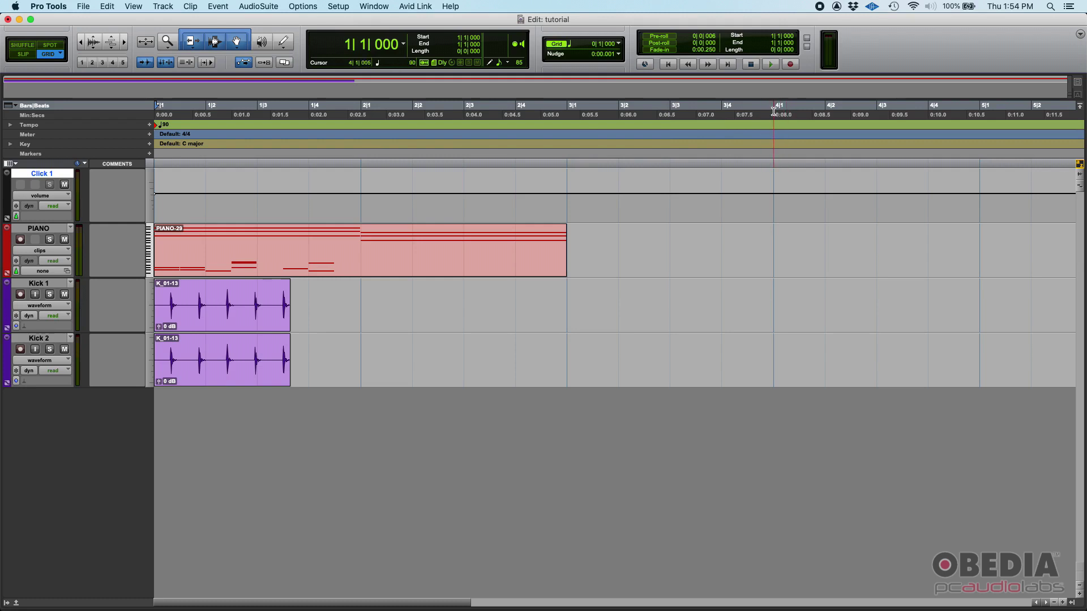
{"action": "left_click", "coordinate": [774, 205]}
{"action": "left_click", "coordinate": [218, 6]}
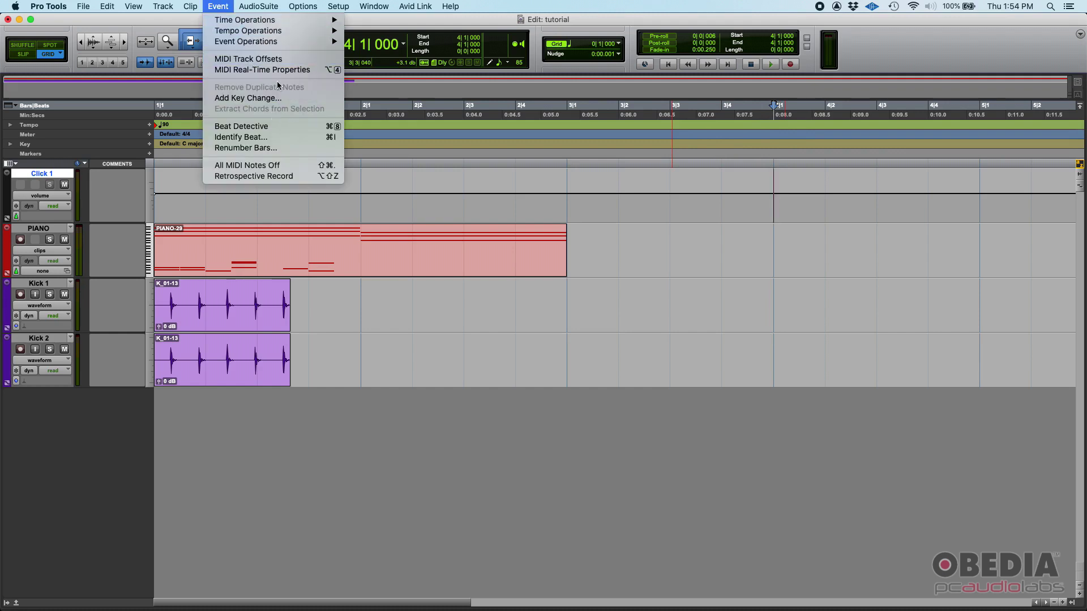
Add a key change at bar 4 set to B minor from the Minor Keys sharps list
{"action": "left_click", "coordinate": [258, 100]}
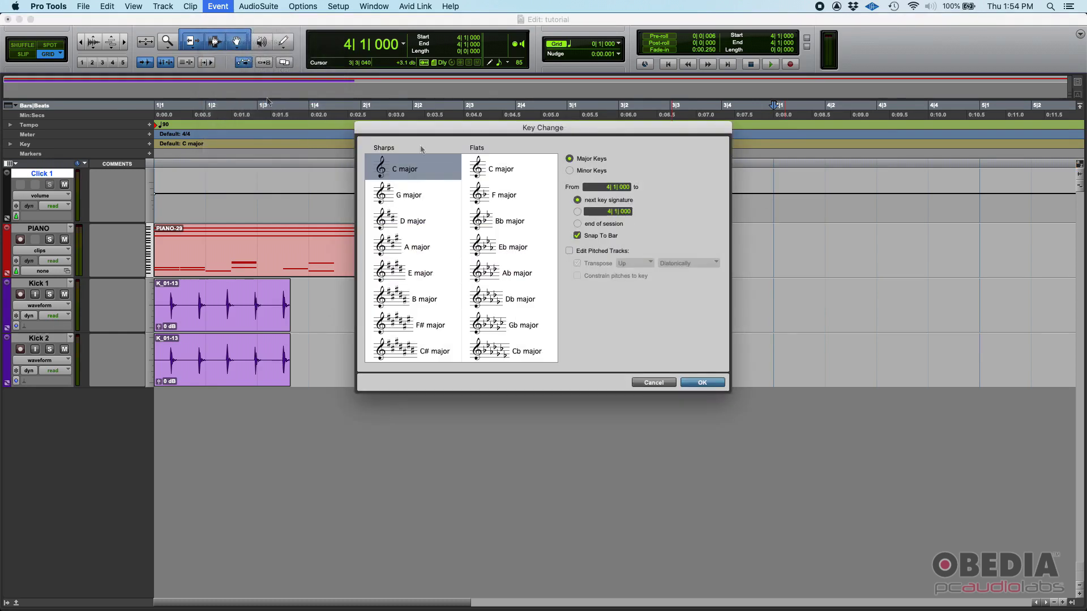
{"action": "left_click_drag", "start_coordinate": [569, 121], "coordinate": [555, 295]}
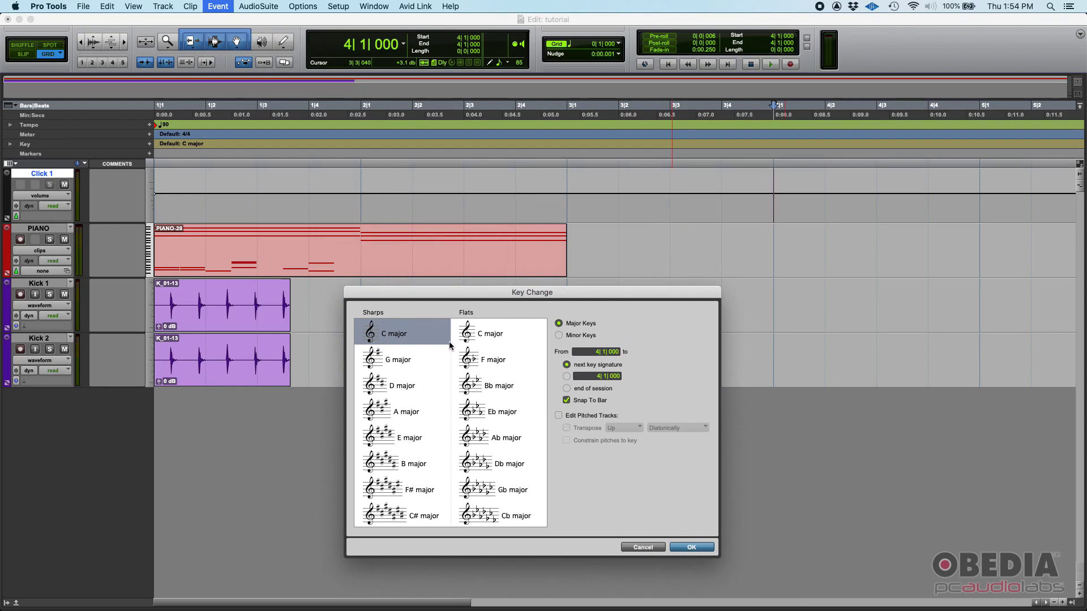
{"action": "left_click", "coordinate": [560, 334]}
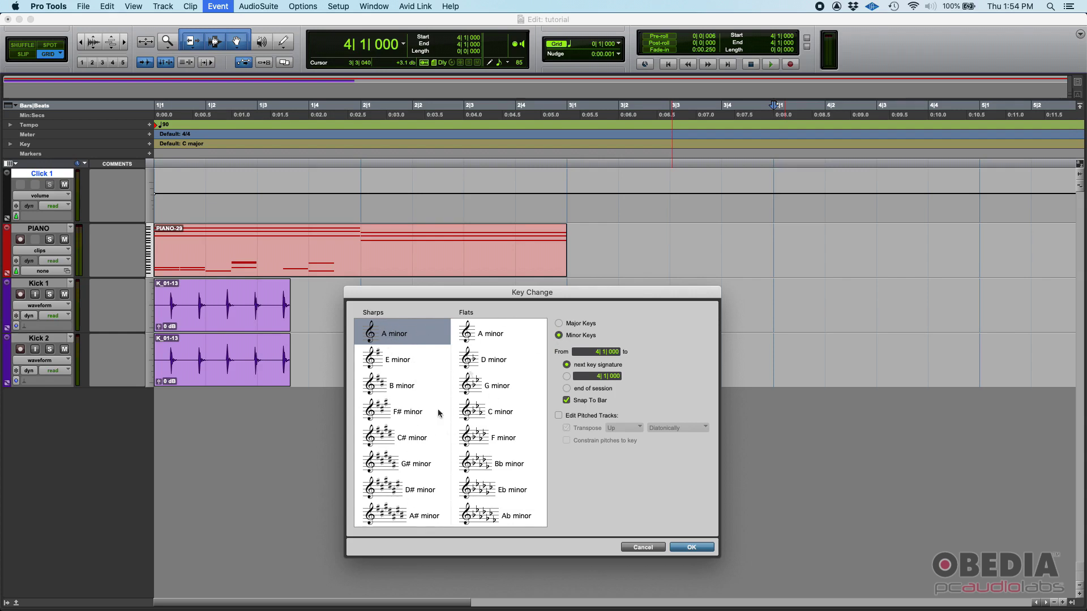
{"action": "left_click", "coordinate": [398, 389]}
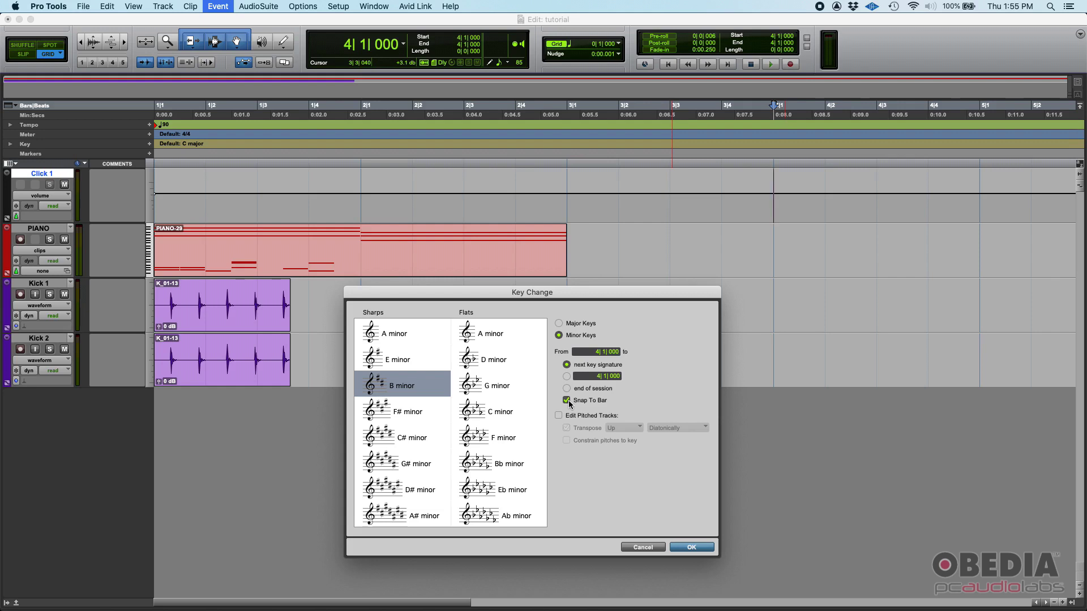
{"action": "left_click", "coordinate": [694, 548]}
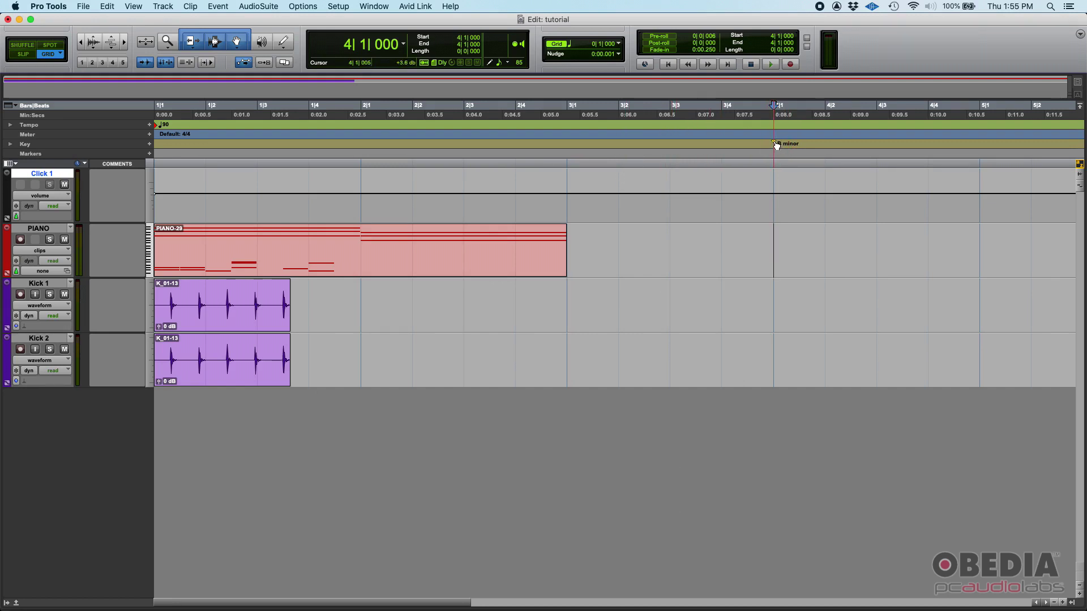
Expand the Key ruler into a key staff, zoom out to bars 1–18, and place the edit position at bar 9
{"action": "scroll", "coordinate": [776, 146], "scroll_direction": "right", "scroll_amount": 5}
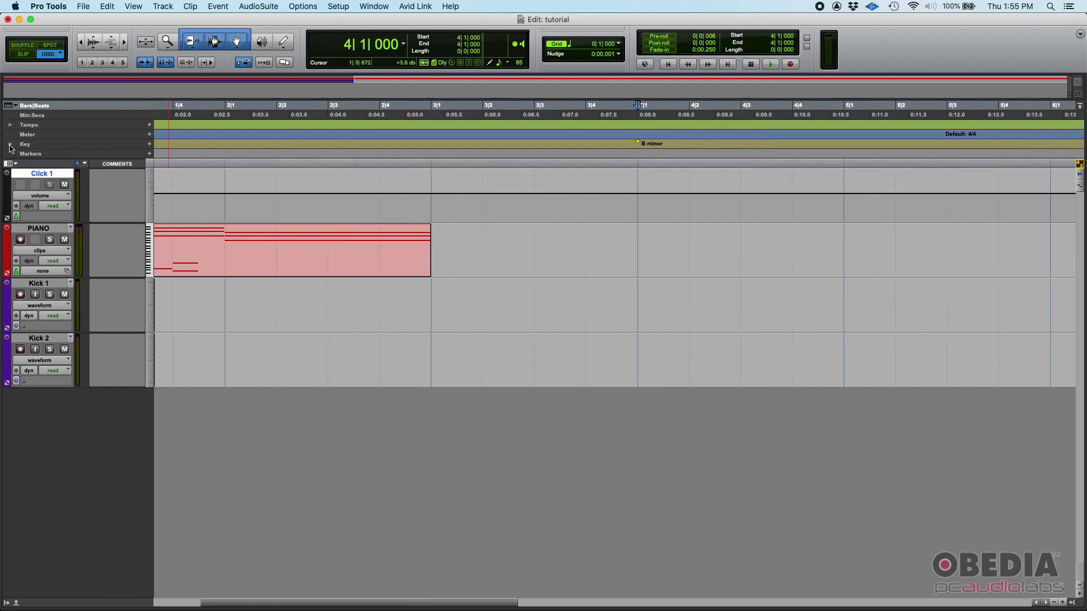
{"action": "left_click", "coordinate": [10, 145]}
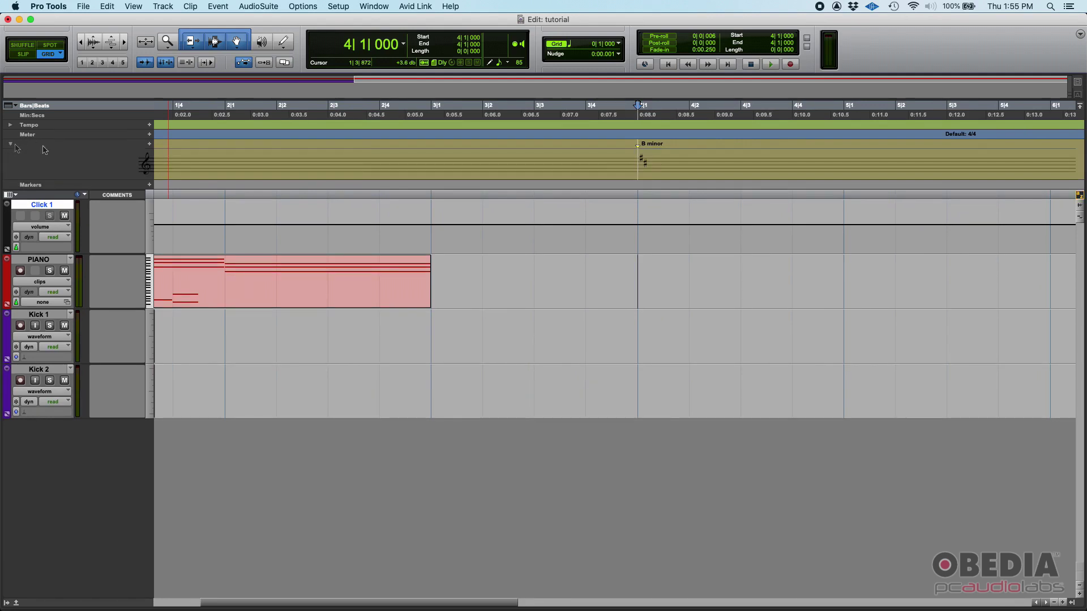
{"action": "scroll", "coordinate": [493, 177], "scroll_direction": "left", "scroll_amount": 3}
{"action": "scroll", "coordinate": [494, 179], "scroll_direction": "right", "scroll_amount": 10}
{"action": "scroll", "coordinate": [368, 170], "scroll_direction": "left", "scroll_amount": 2}
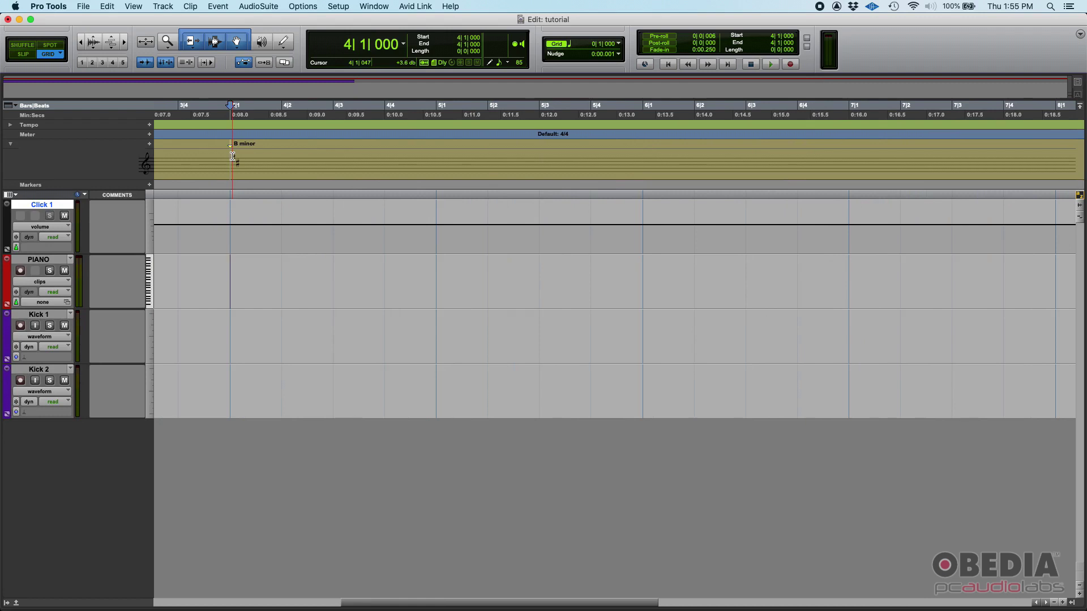
{"action": "scroll", "coordinate": [232, 156], "scroll_direction": "right", "scroll_amount": 3}
{"action": "key", "text": "super+bracketleft"}
{"action": "key", "text": "super+bracketleft"}
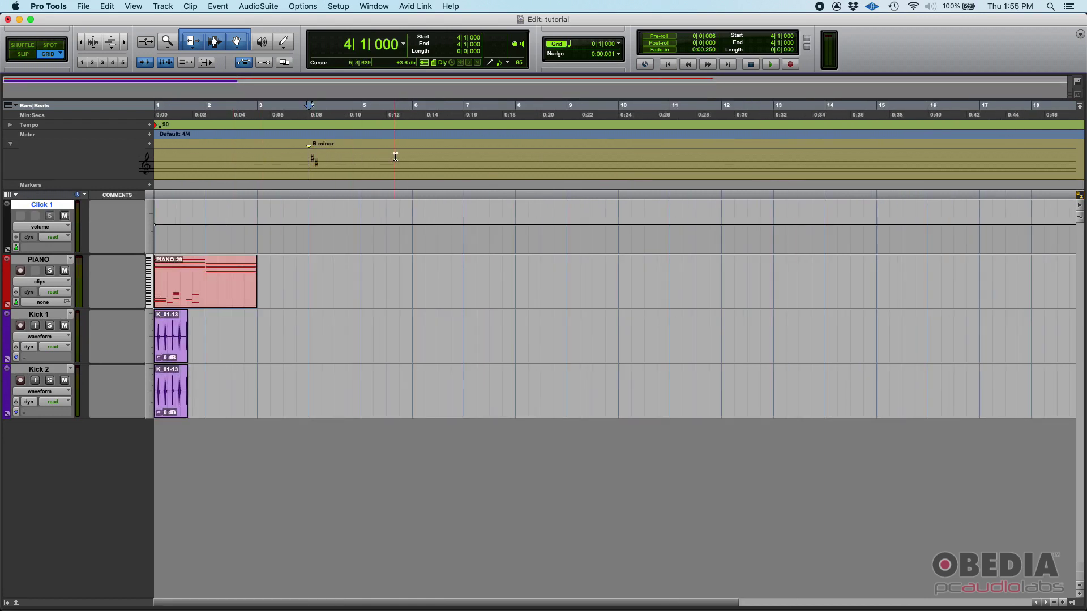
{"action": "left_click", "coordinate": [565, 162]}
{"action": "left_click", "coordinate": [220, 7]}
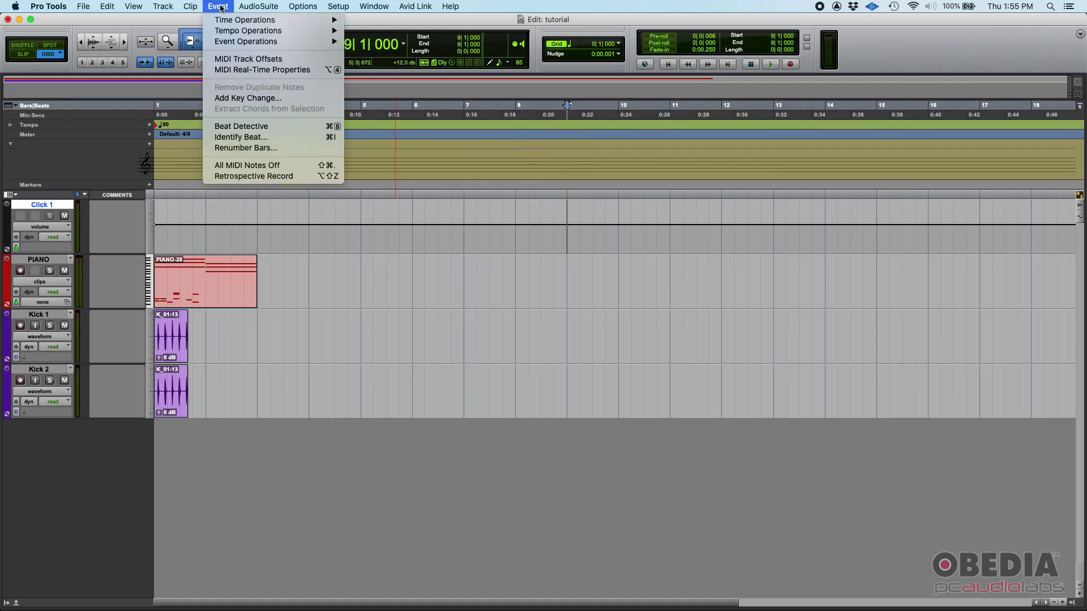
Add an F major key change at bar 9, chosen from the Major Keys flats list
{"action": "left_click", "coordinate": [247, 98]}
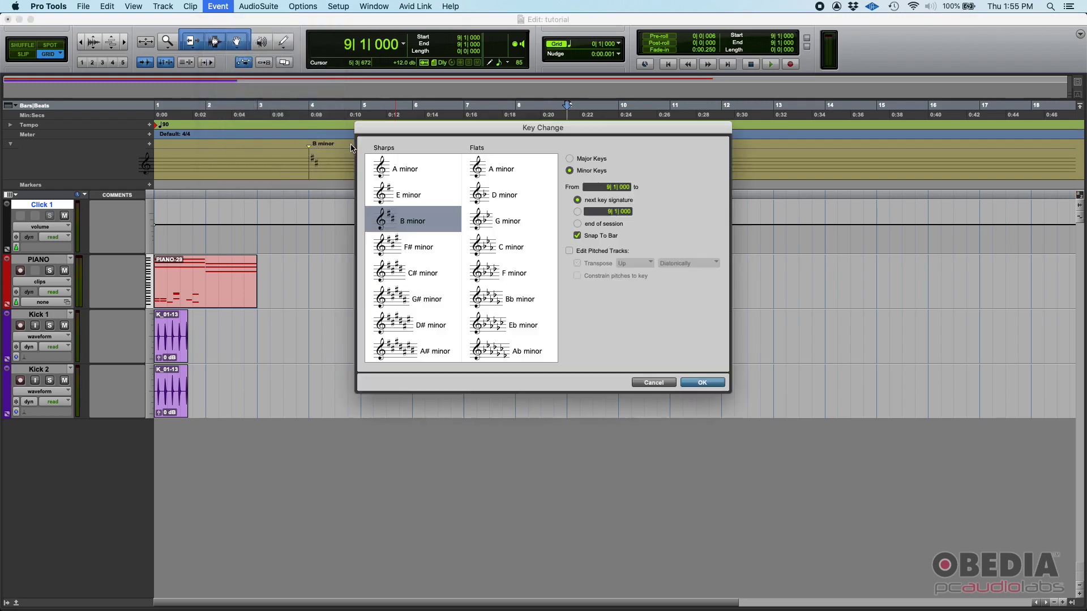
{"action": "left_click", "coordinate": [577, 160]}
{"action": "left_click", "coordinate": [488, 199]}
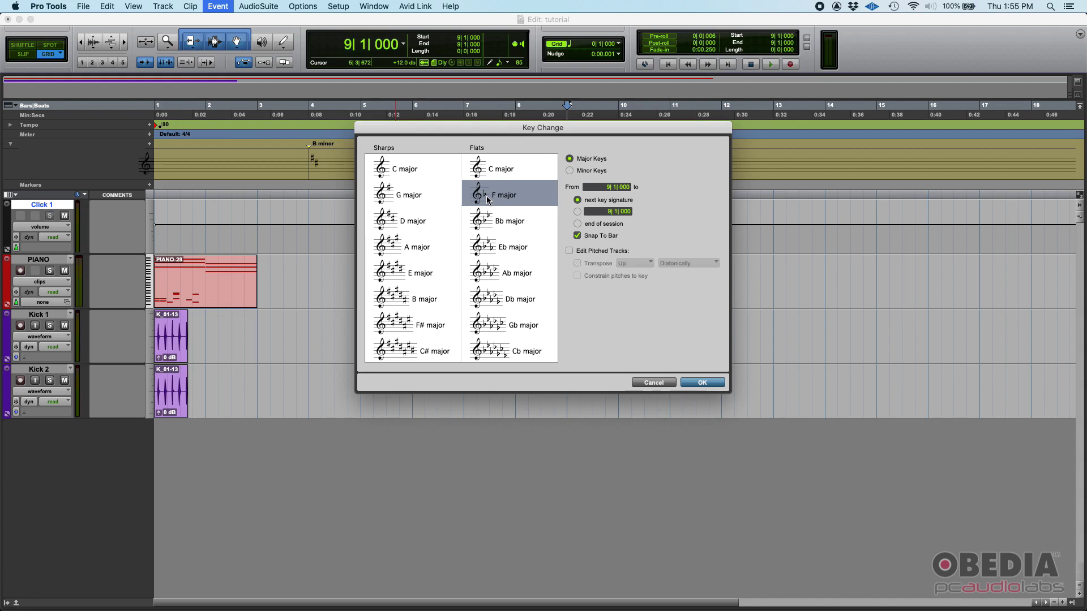
{"action": "left_click", "coordinate": [701, 383]}
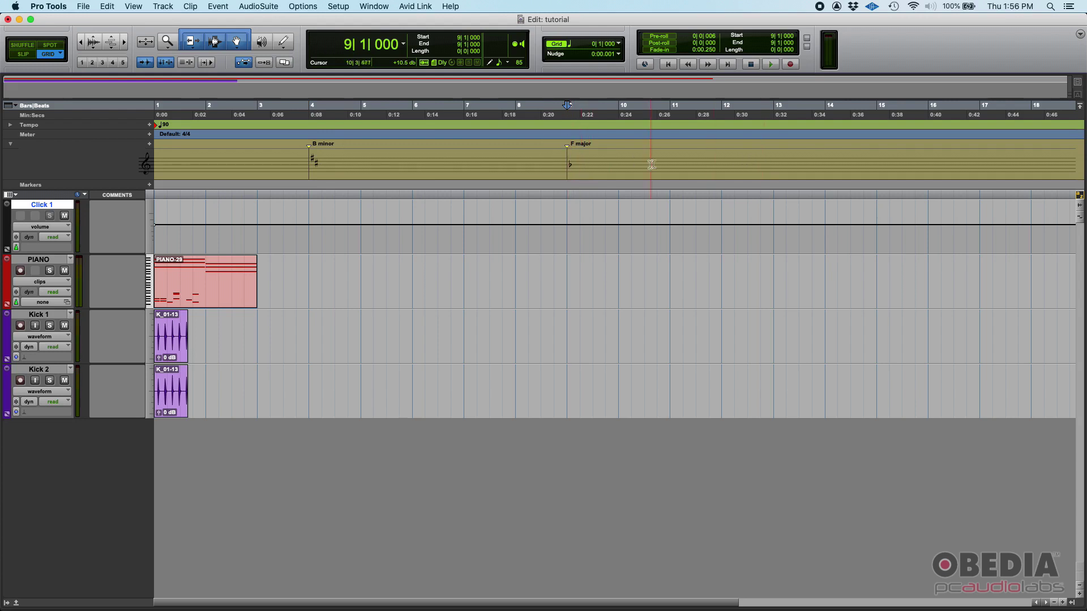
Undo the F major key change at bar 9 with Edit > Undo
{"action": "left_click", "coordinate": [223, 7]}
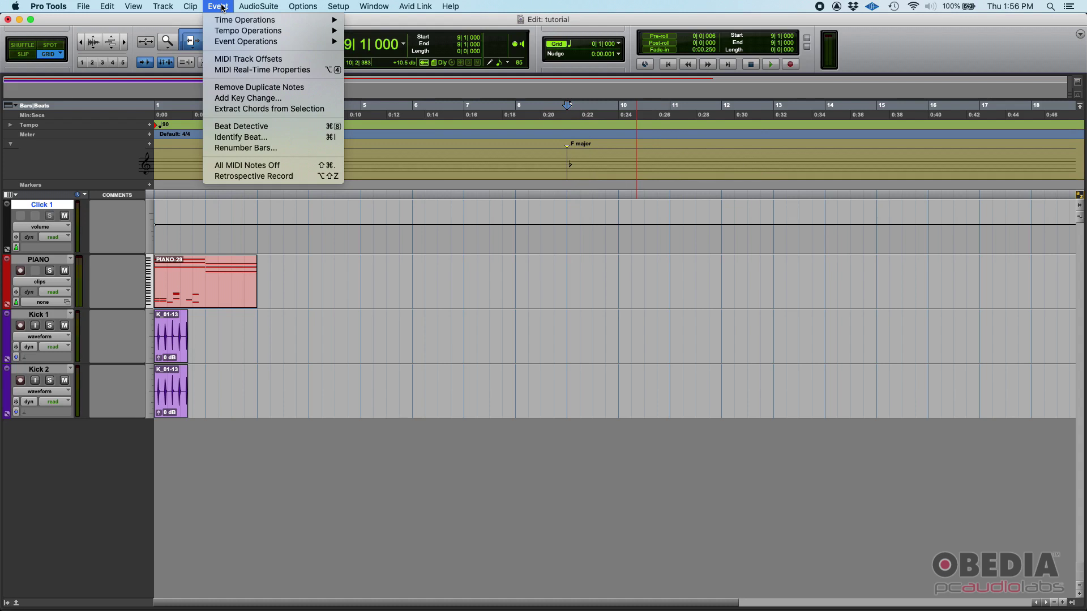
{"action": "left_click", "coordinate": [247, 97]}
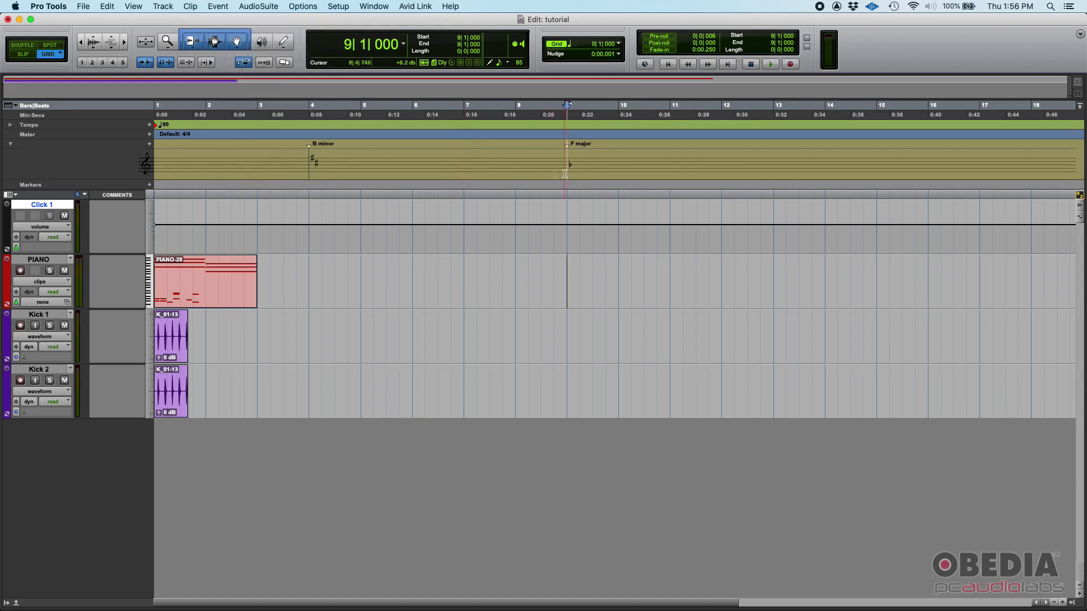
{"action": "left_click", "coordinate": [107, 6]}
{"action": "left_click", "coordinate": [153, 20]}
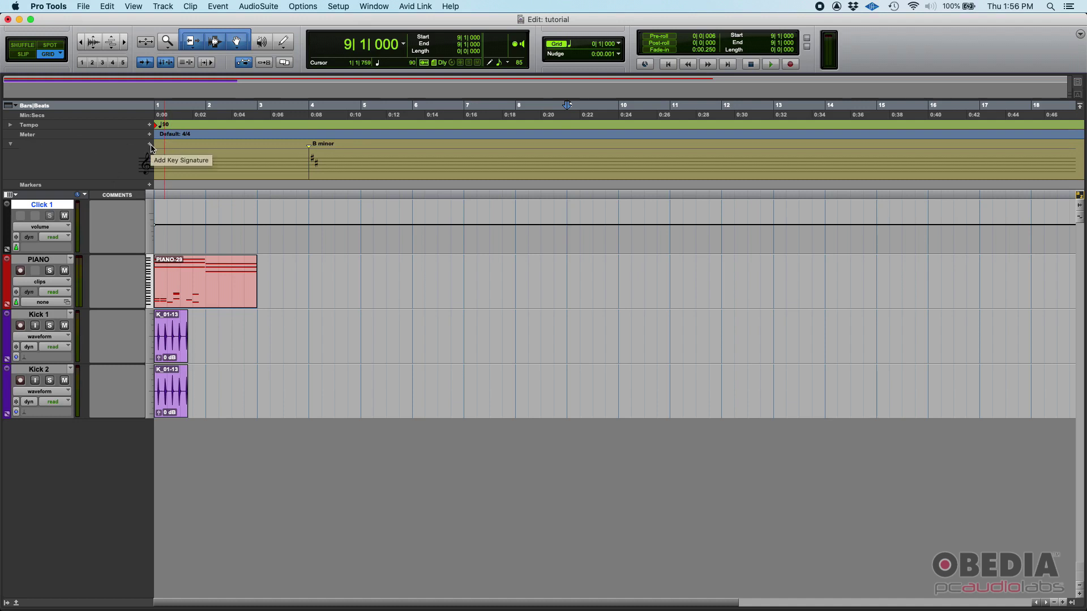
Add a G minor key change at bar 9 using the Key ruler's + button
{"action": "left_click", "coordinate": [150, 145]}
{"action": "left_click_drag", "start_coordinate": [512, 133], "coordinate": [489, 278]}
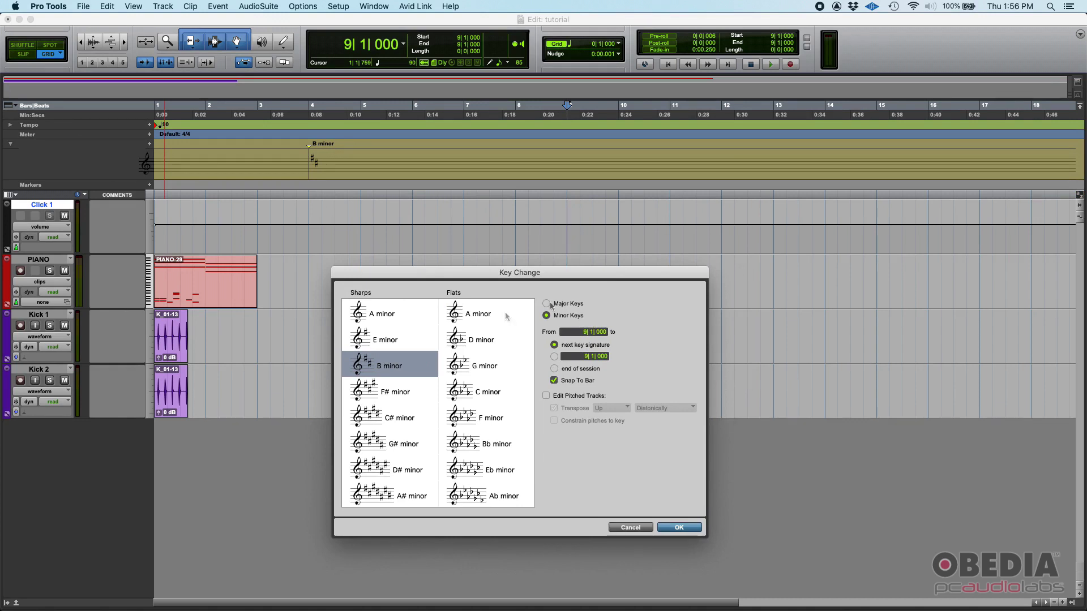
{"action": "left_click", "coordinate": [476, 364]}
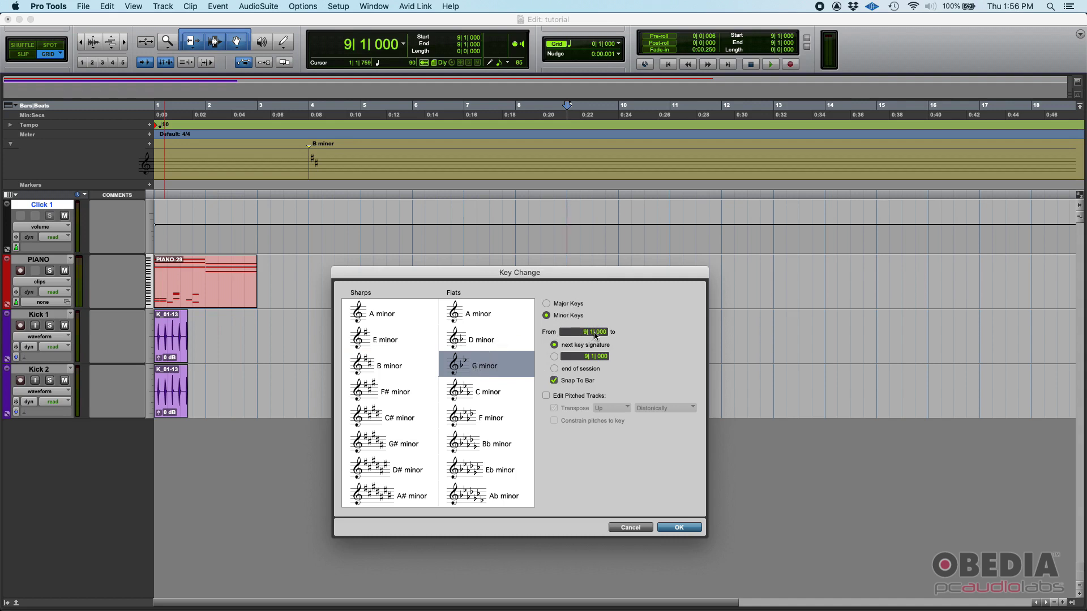
{"action": "left_click", "coordinate": [677, 527]}
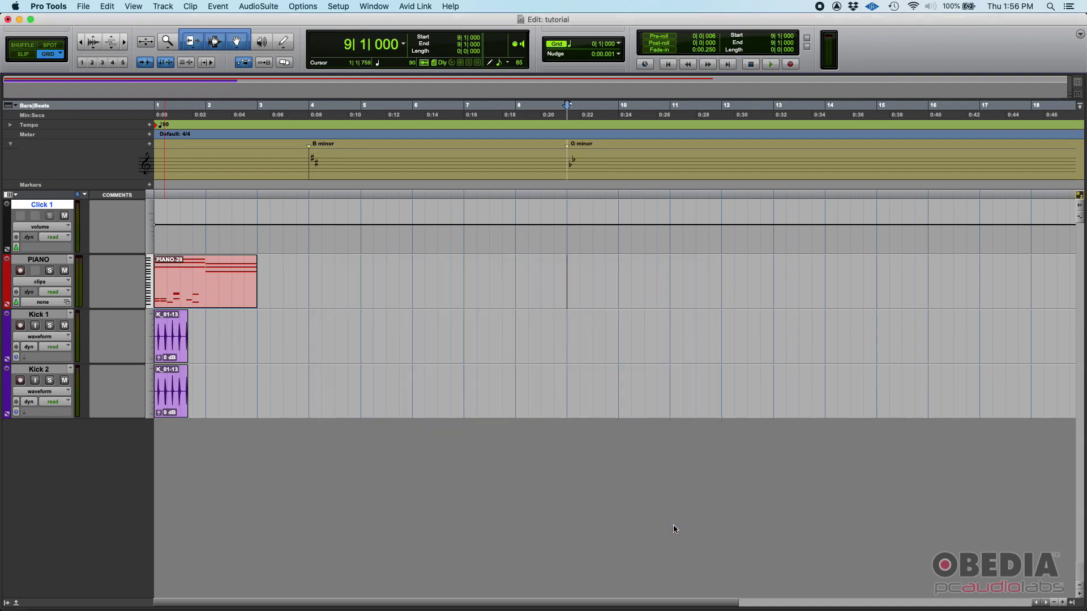